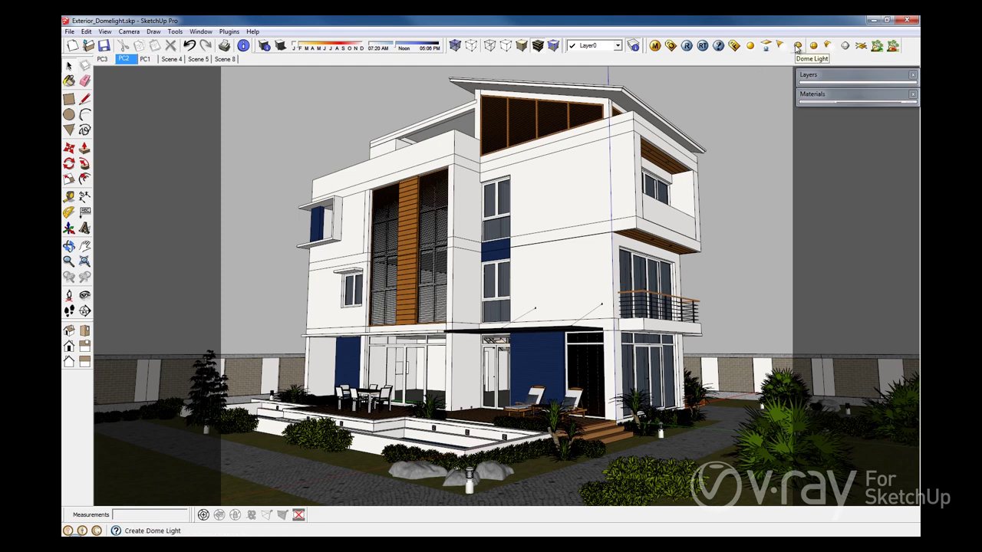
# Review the Environment GI skylight HDR texture map, then start a V-Ray render of the house.
pyautogui.click(671, 48)
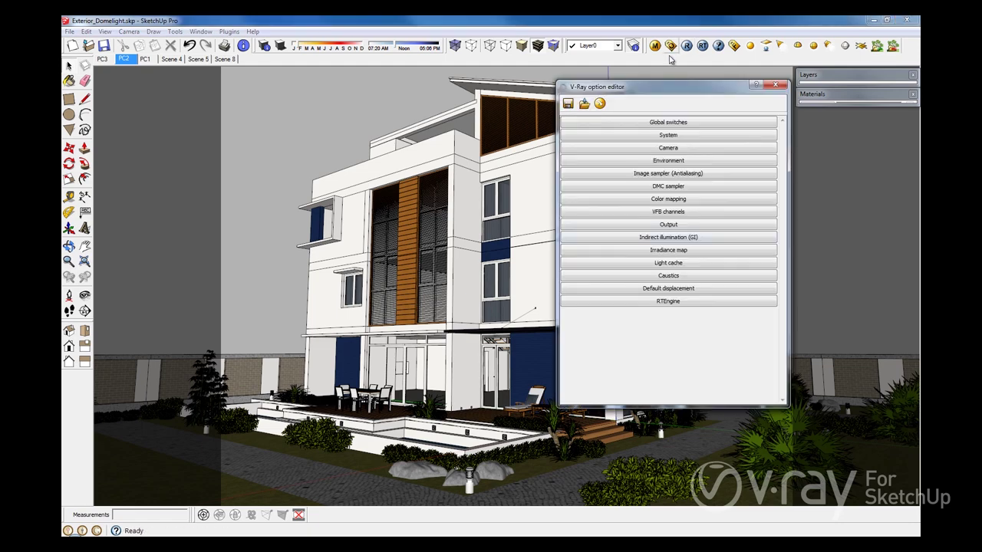
pyautogui.click(669, 161)
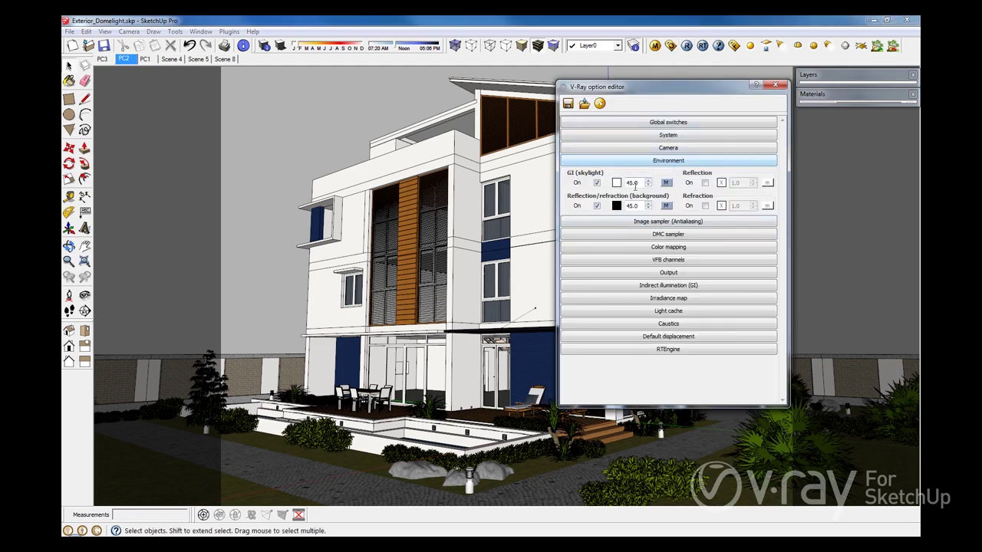
pyautogui.click(519, 180)
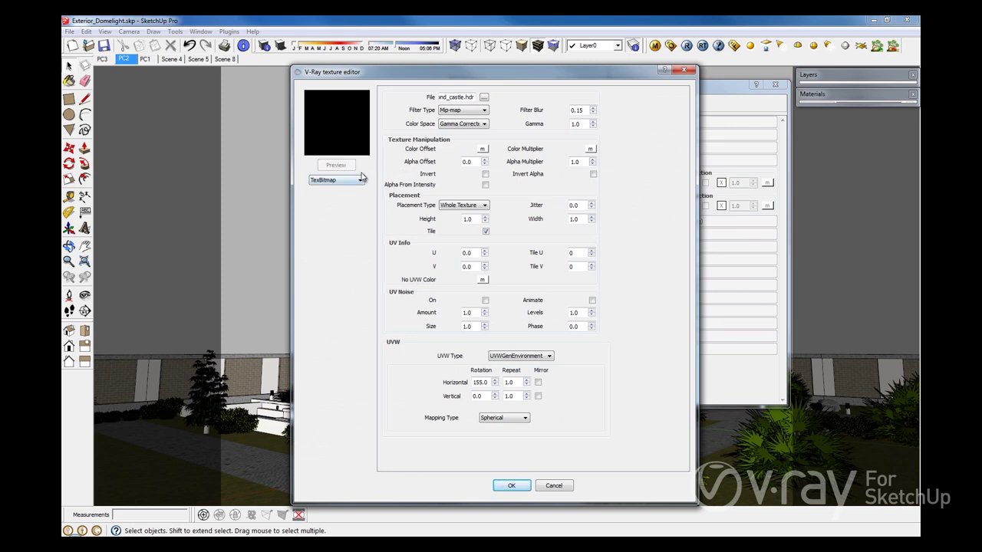
pyautogui.click(510, 486)
pyautogui.click(769, 92)
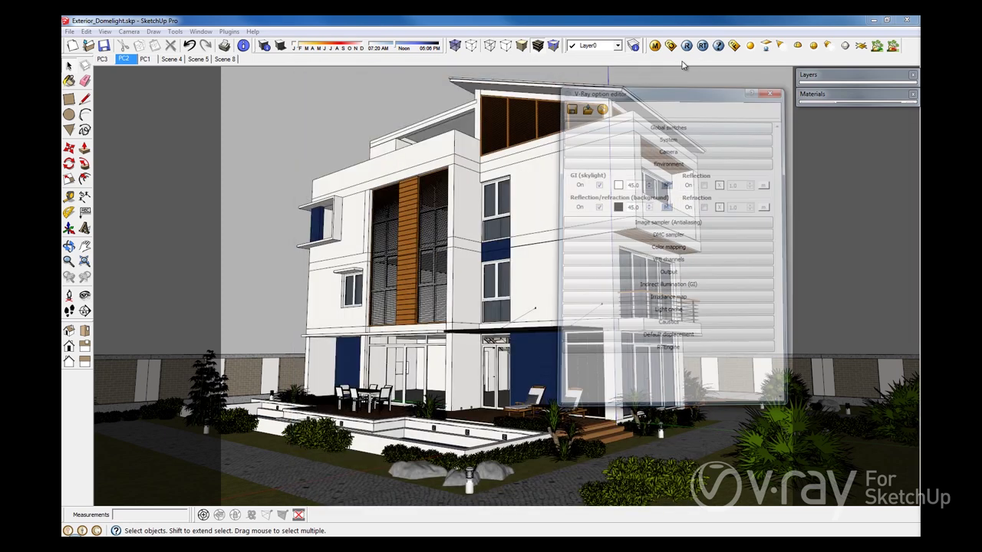
pyautogui.click(687, 46)
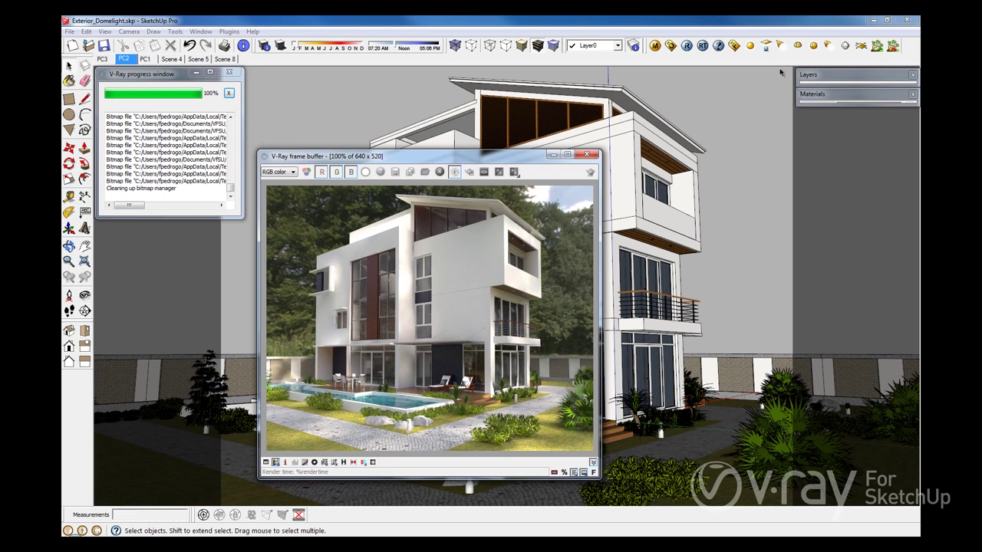
# Place a V-Ray dome light in the view and enable Use Dome Texture in its light settings.
pyautogui.click(797, 46)
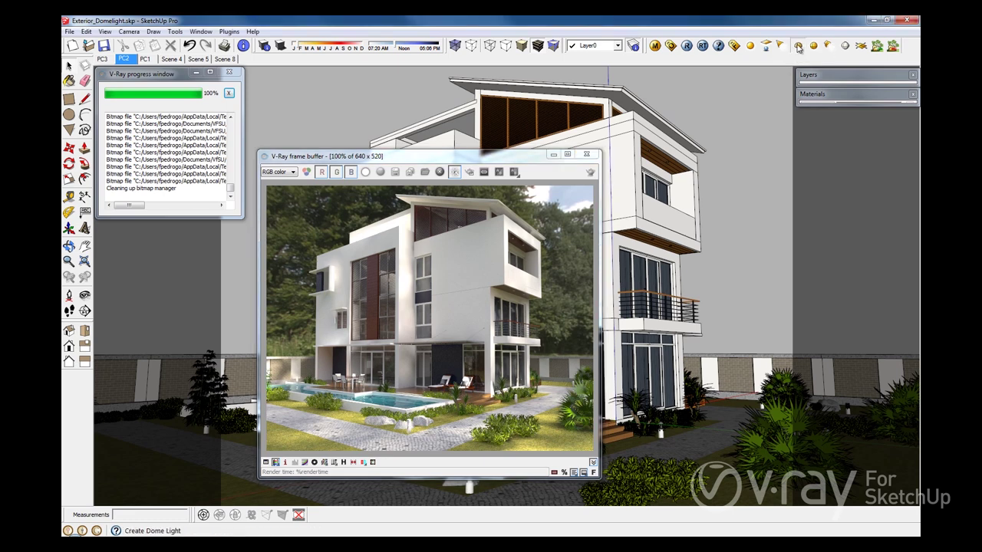
pyautogui.click(738, 436)
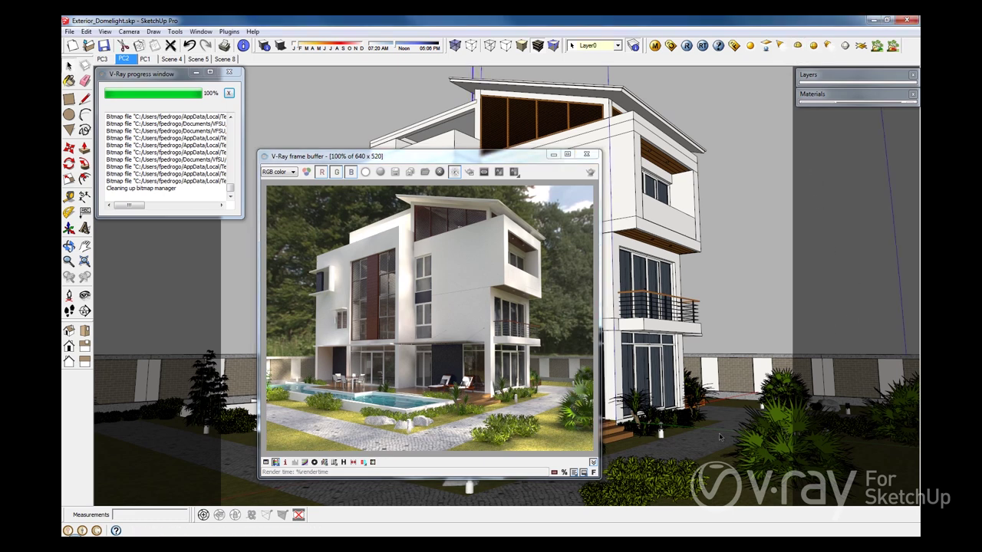
pyautogui.rightClick(903, 304)
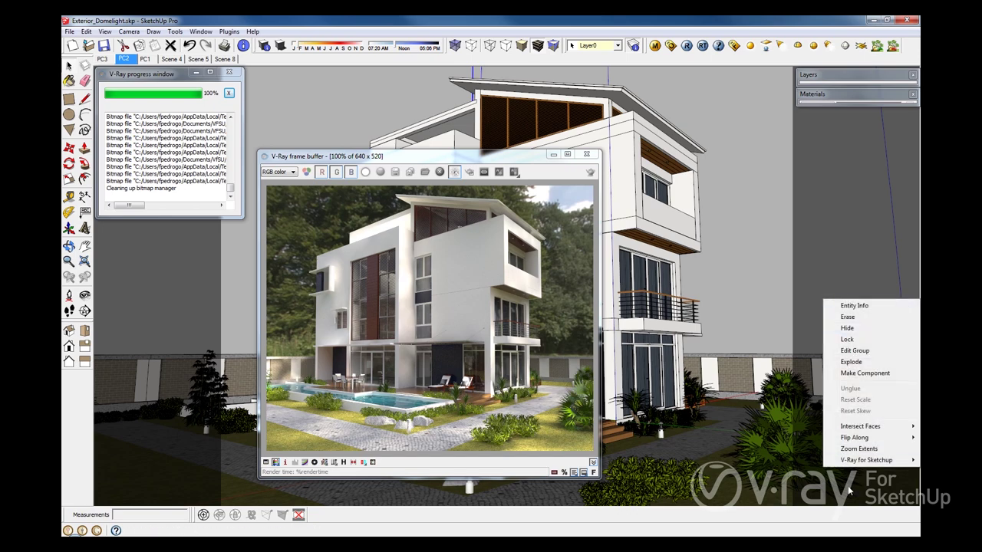
pyautogui.moveTo(863, 460)
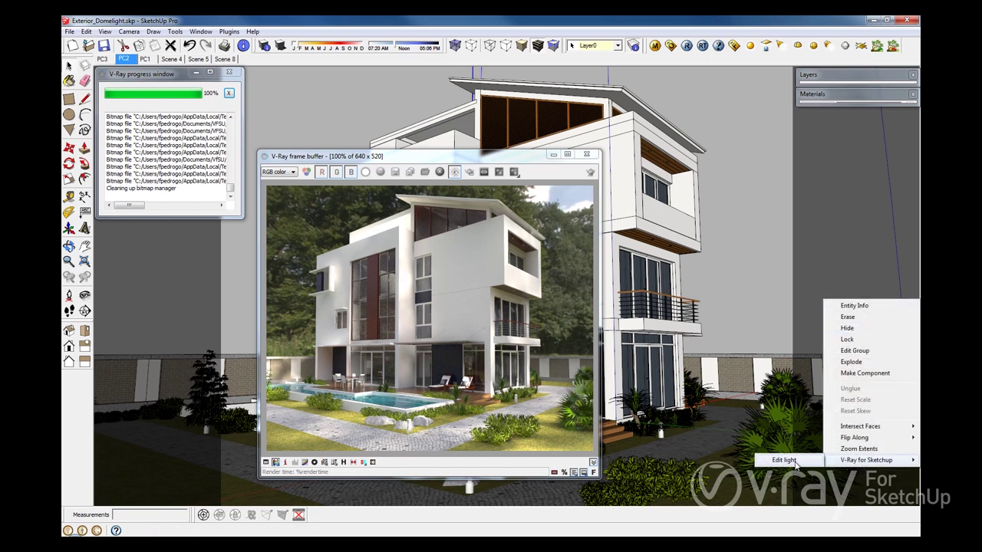
pyautogui.click(795, 463)
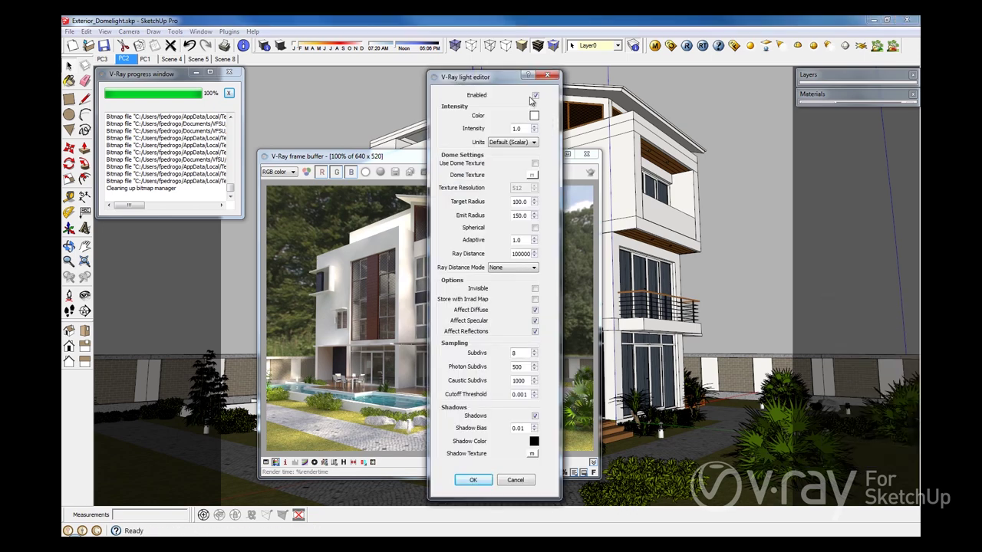
pyautogui.click(534, 163)
# Make the dome texture a TexBitmap loading 03_brasschaat_park_pond_castle.hdr.
pyautogui.click(532, 175)
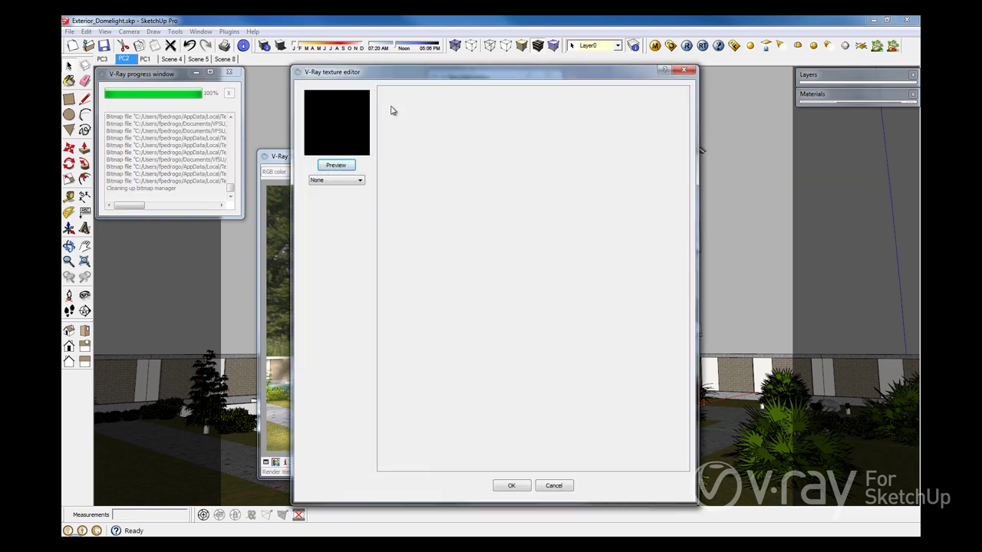
pyautogui.click(342, 180)
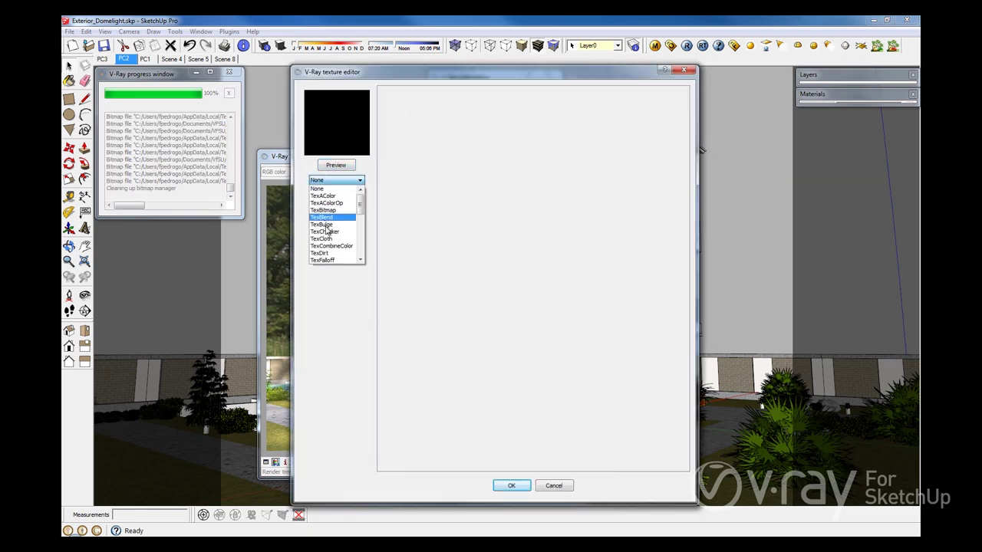
pyautogui.click(330, 212)
pyautogui.doubleClick(483, 229)
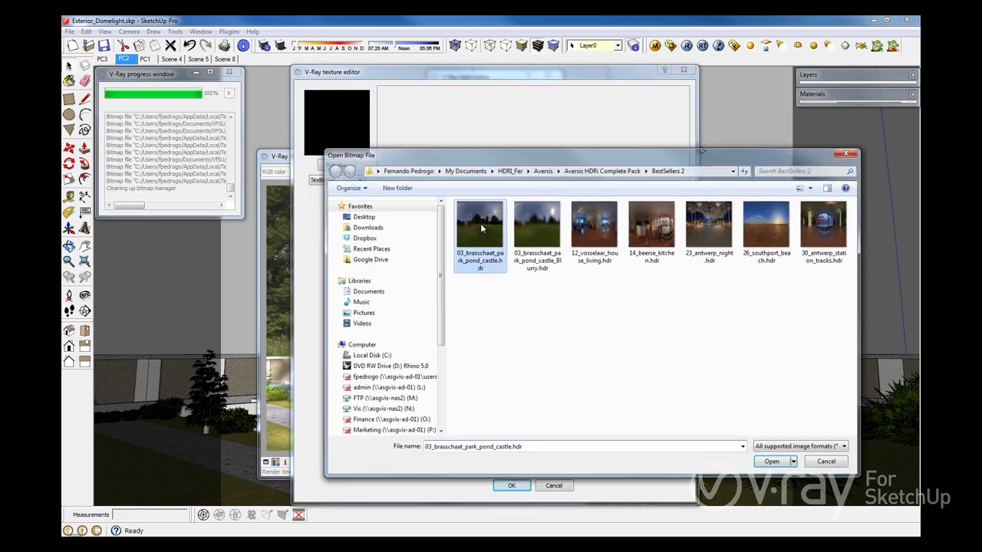
# Map the bitmap with UVWGenEnvironment at 155 horizontal rotation and confirm both editors.
pyautogui.click(517, 356)
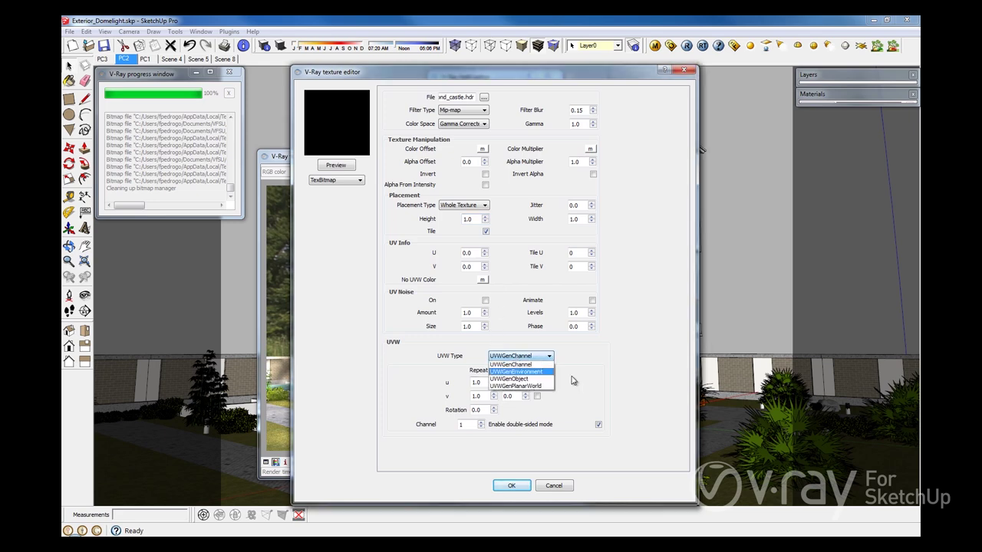
pyautogui.click(534, 373)
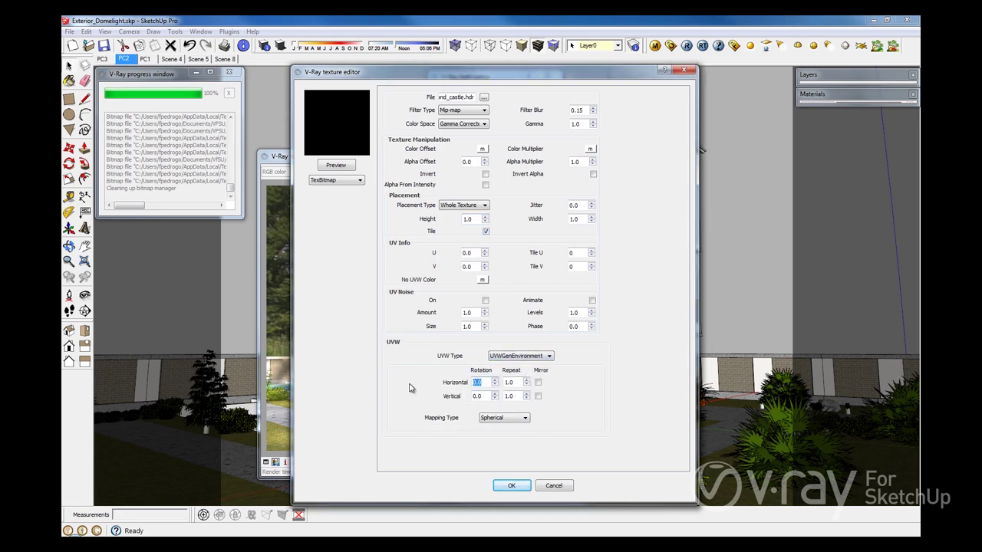
pyautogui.click(511, 486)
pyautogui.click(514, 483)
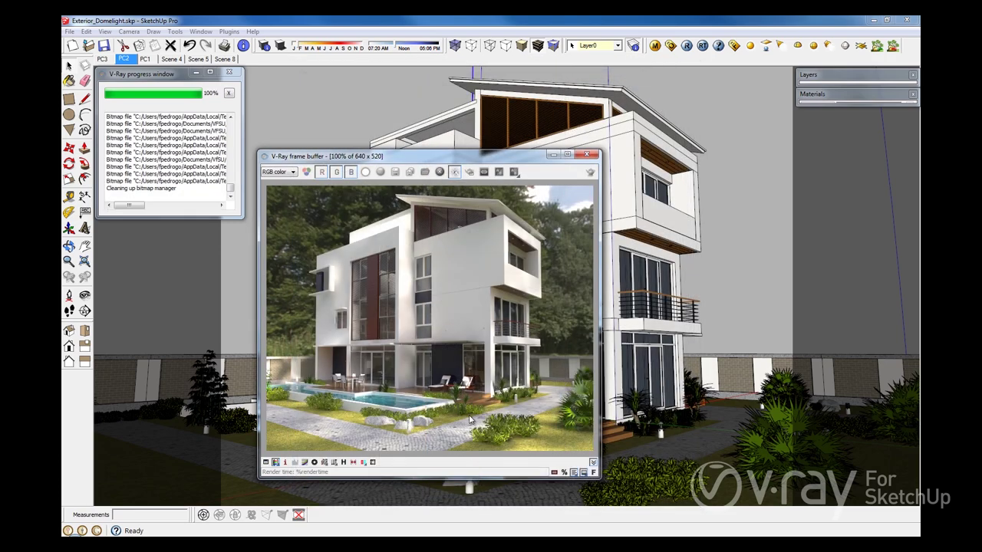
# Render the dome-lit house in V-Ray and zoom in and out on the frame buffer result.
pyautogui.click(688, 46)
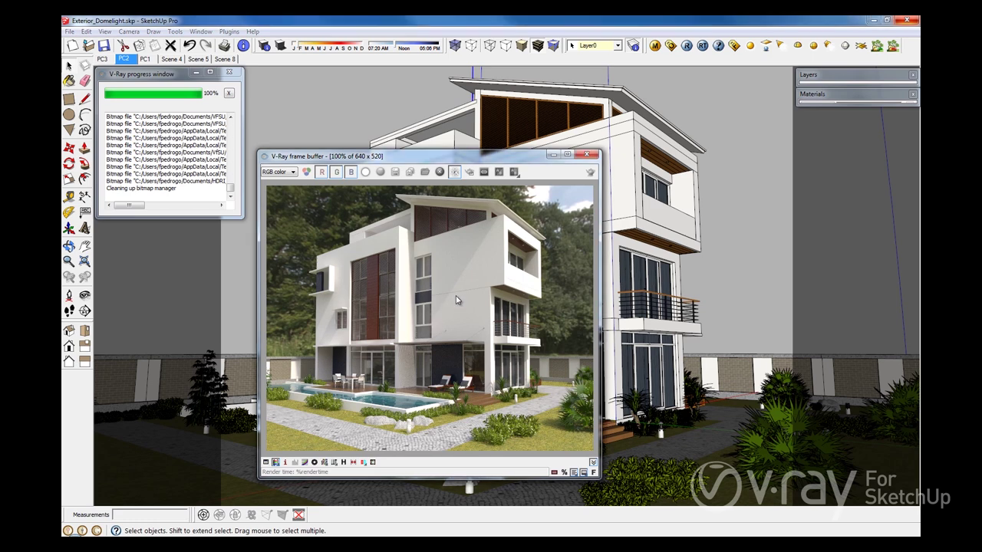
pyautogui.scroll(1, 471, 270)
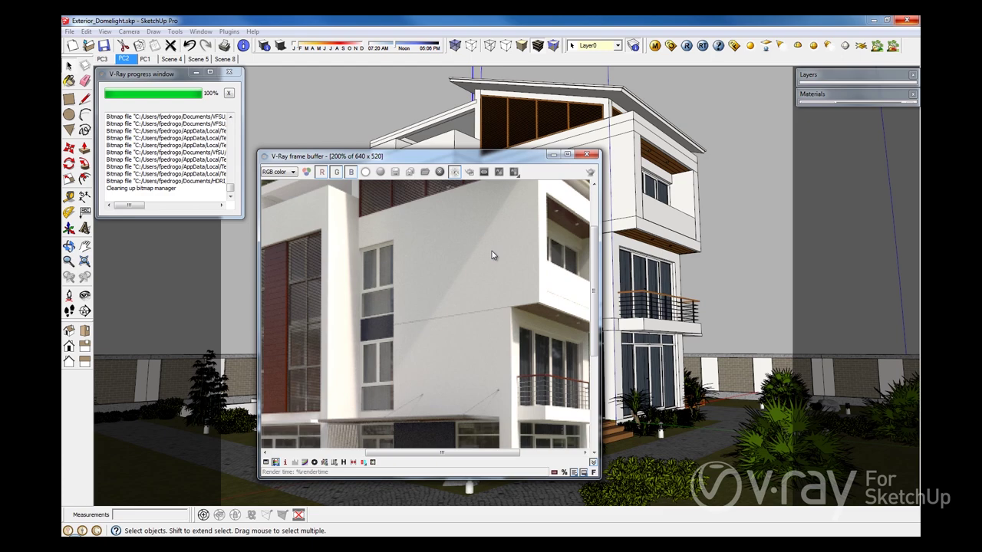
pyautogui.scroll(-1, 466, 314)
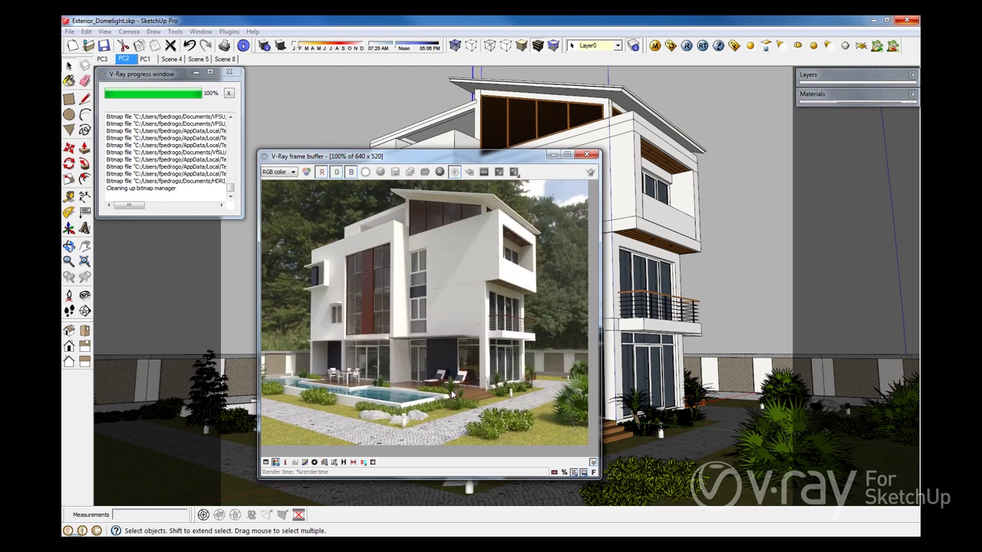
pyautogui.scroll(1, 451, 394)
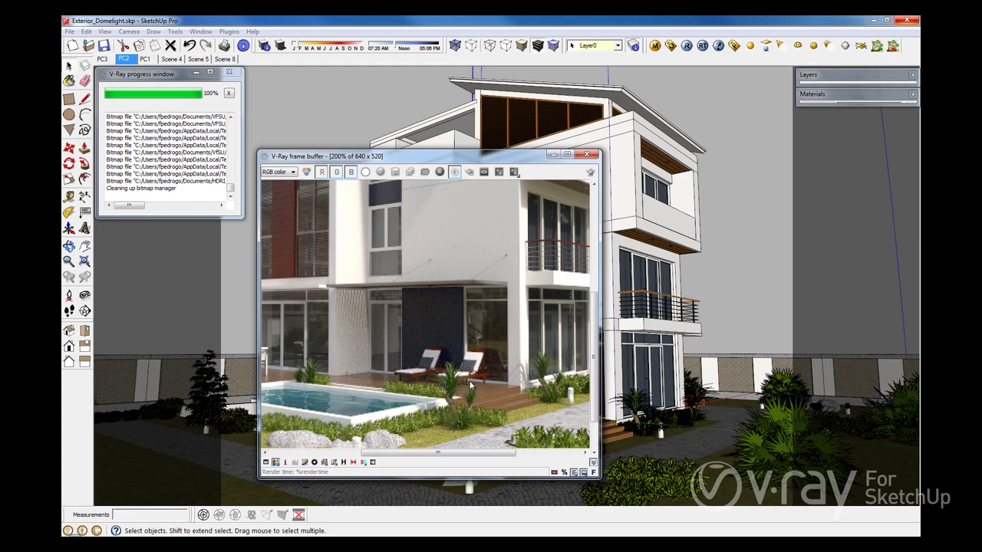
pyautogui.scroll(-1, 459, 362)
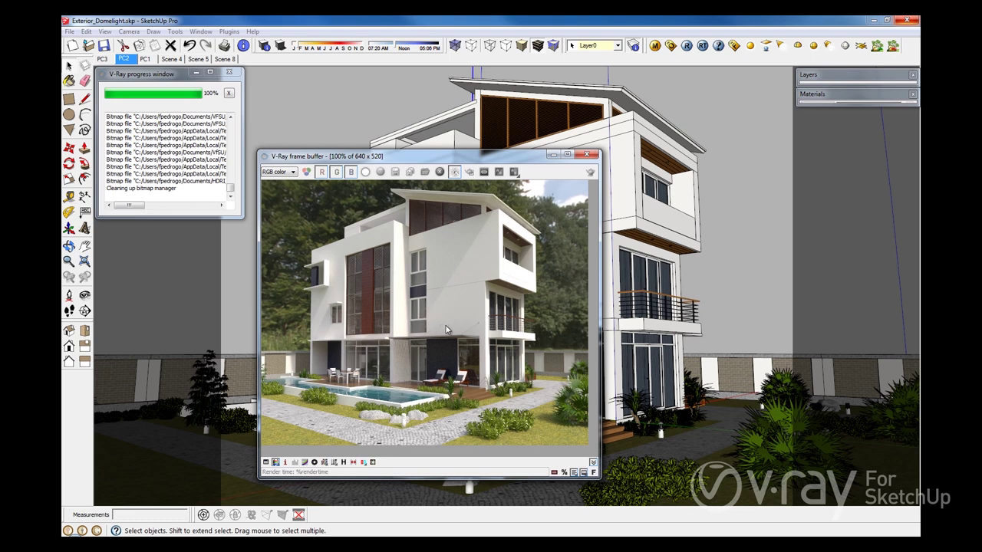
pyautogui.click(671, 45)
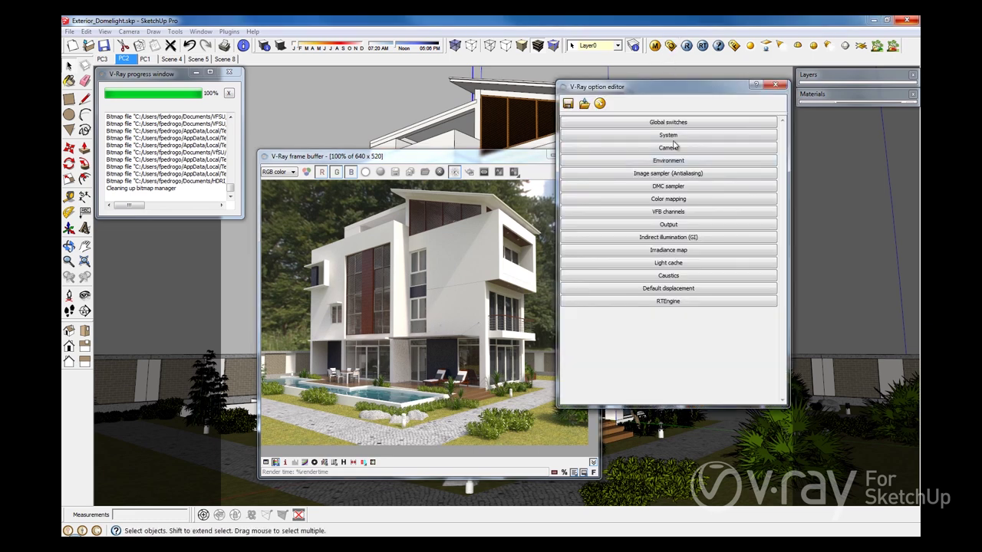
pyautogui.click(664, 252)
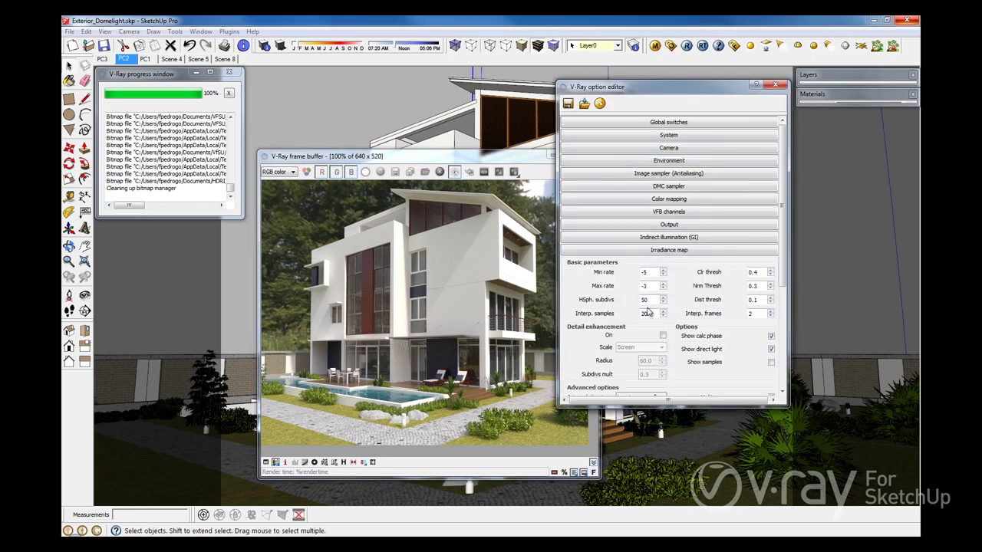
pyautogui.click(664, 252)
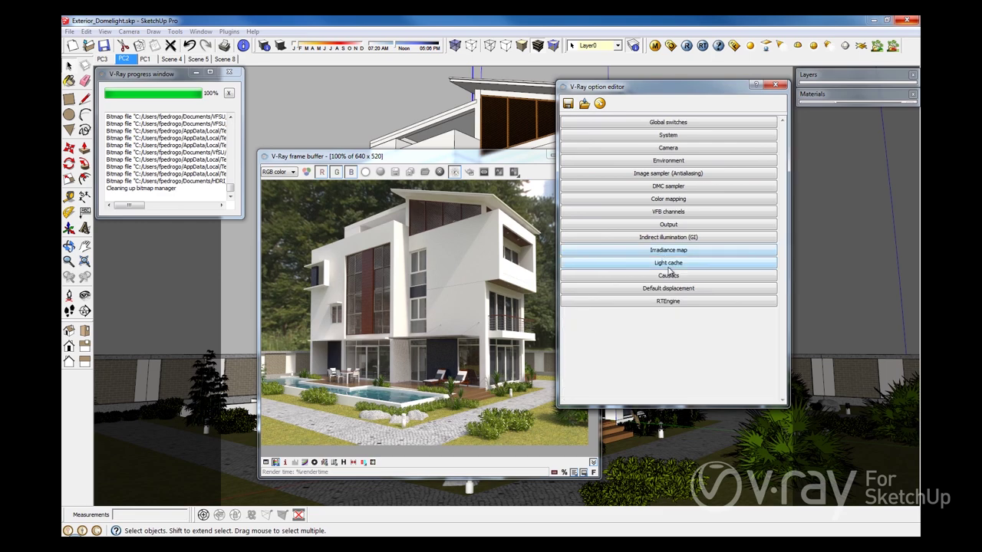
pyautogui.click(668, 263)
pyautogui.click(678, 264)
pyautogui.click(775, 88)
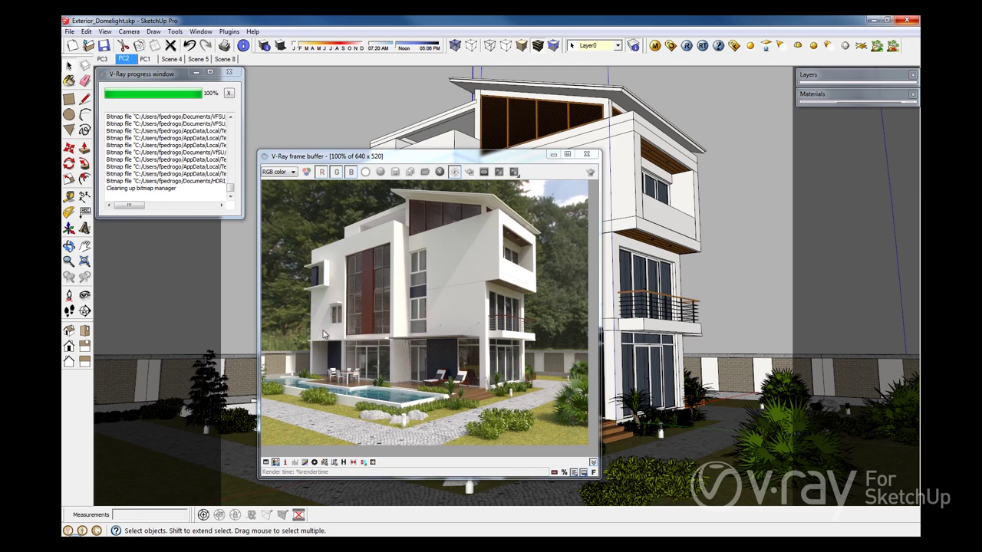
# Switch off Indirect illumination (GI) in the V-Ray options and re-render the house.
pyautogui.click(669, 46)
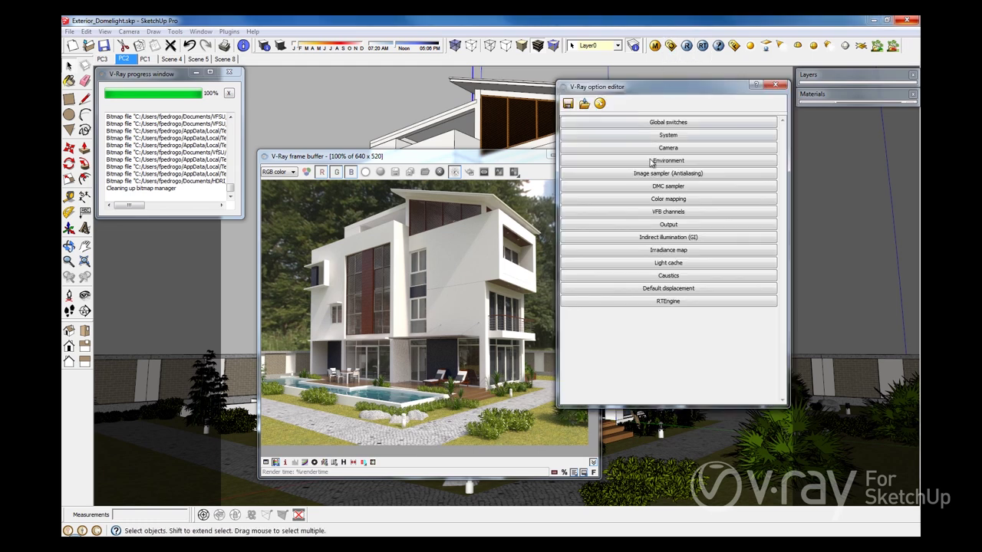
pyautogui.click(657, 240)
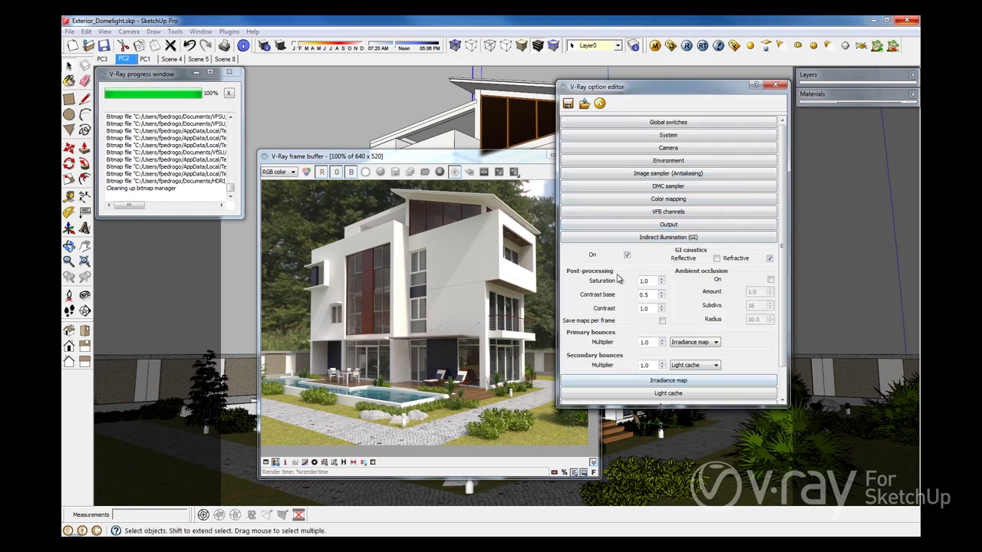
pyautogui.click(627, 255)
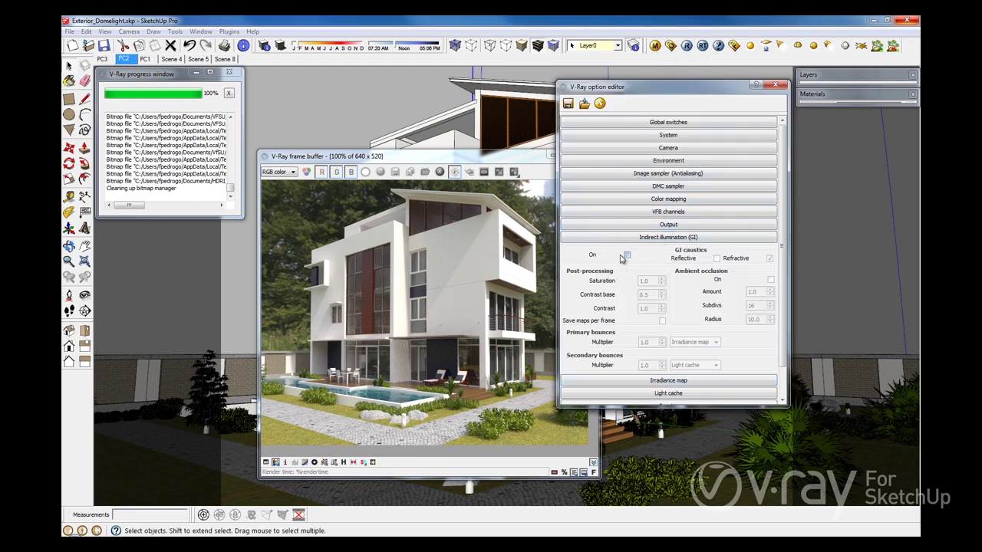
pyautogui.click(777, 84)
pyautogui.click(687, 47)
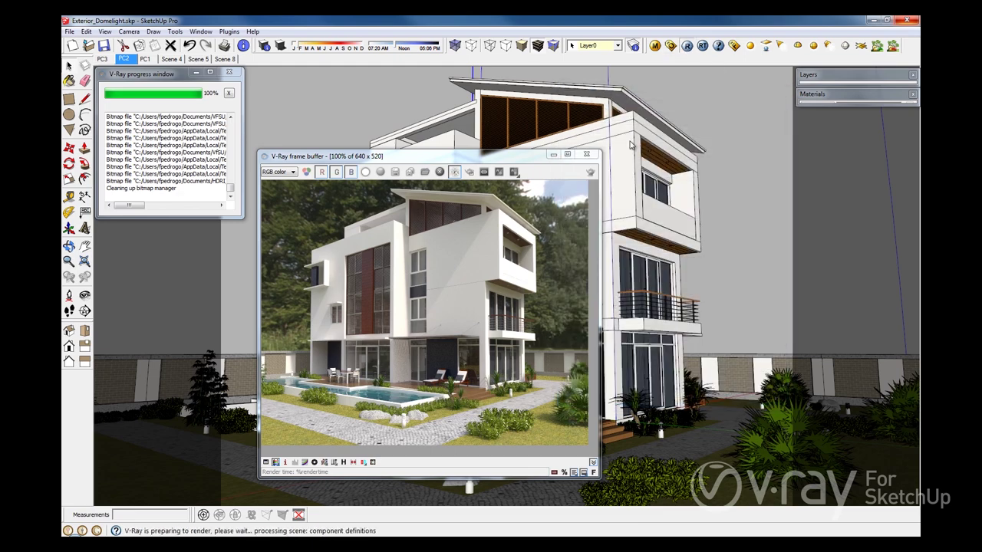